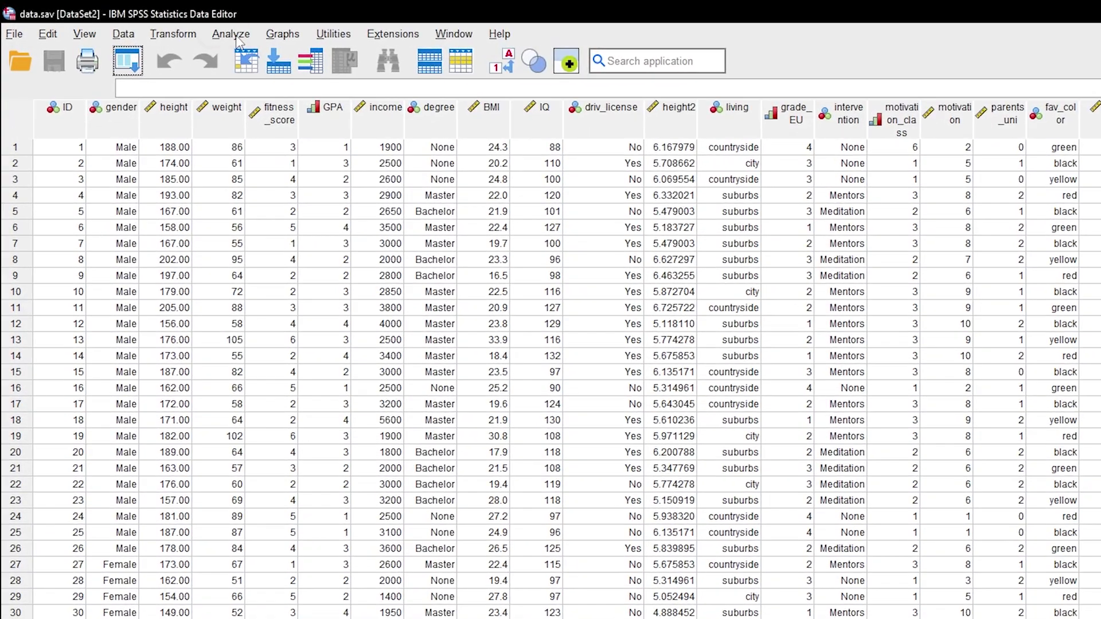
# Step: Open the Linear Regression dialog from Analyze > Regression > Linear
pyautogui.click(231, 34)
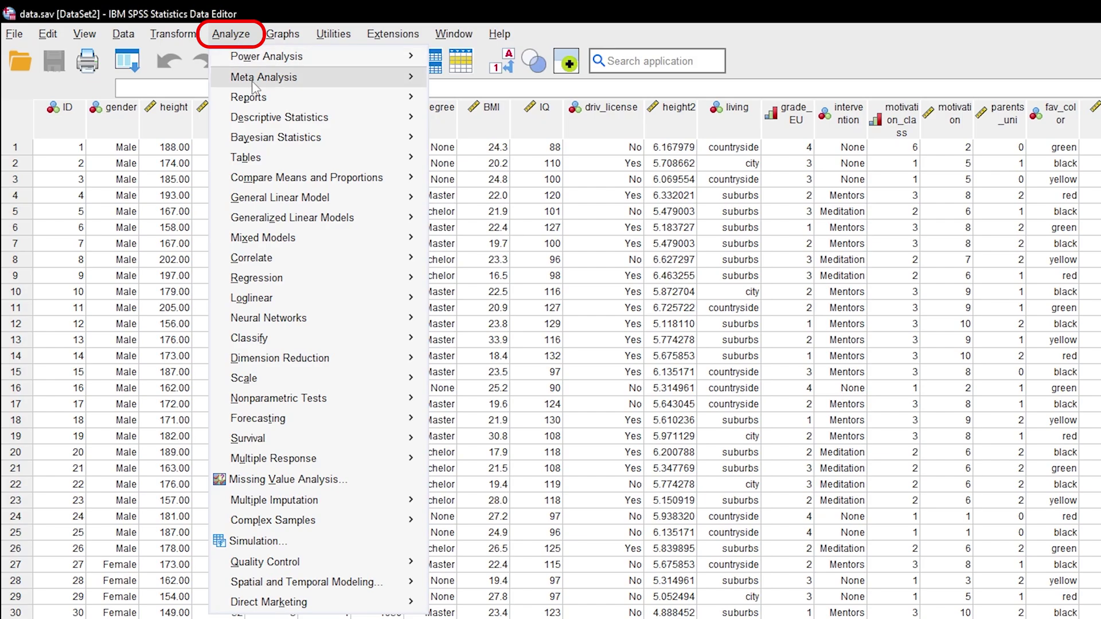
pyautogui.click(363, 276)
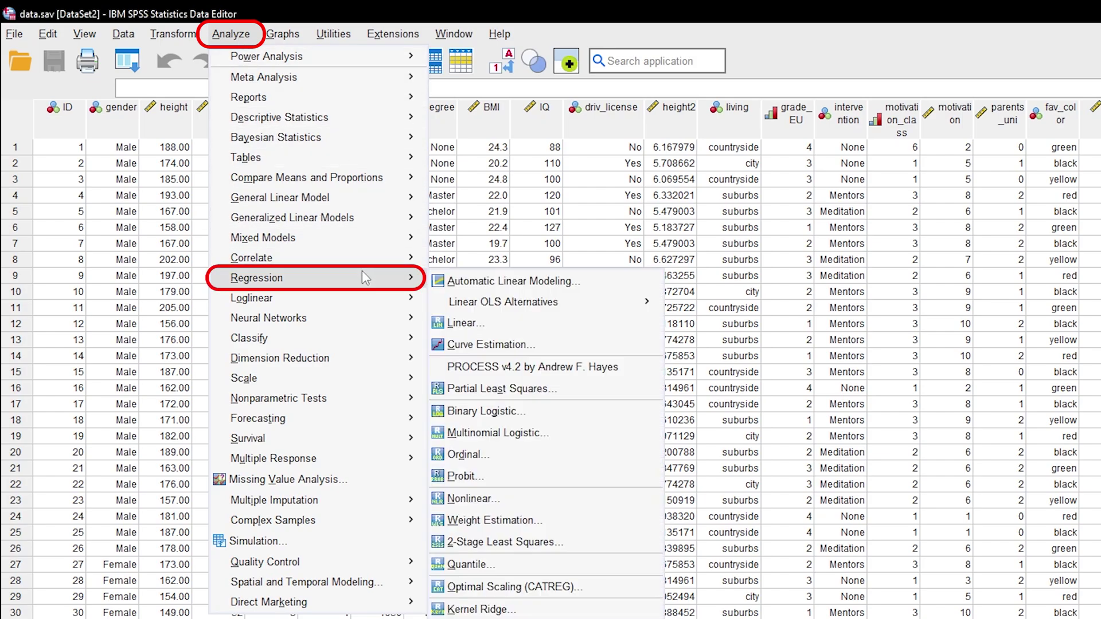
pyautogui.click(510, 325)
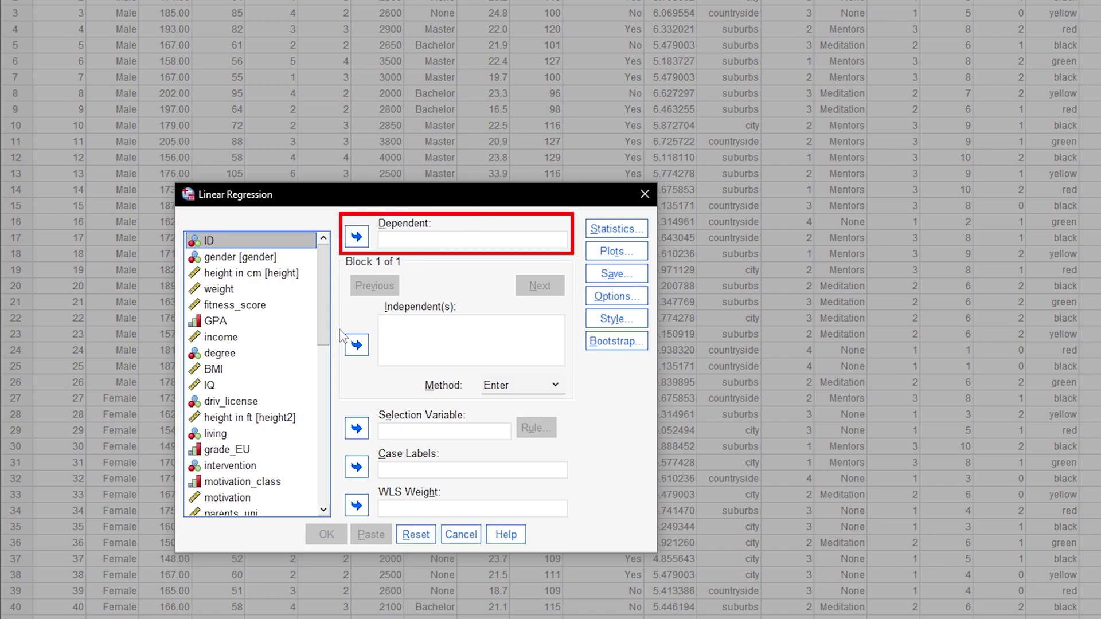
# Step: Assign income as Dependent and GPA, IQ and motivation as Independent(s)
pyautogui.click(228, 341)
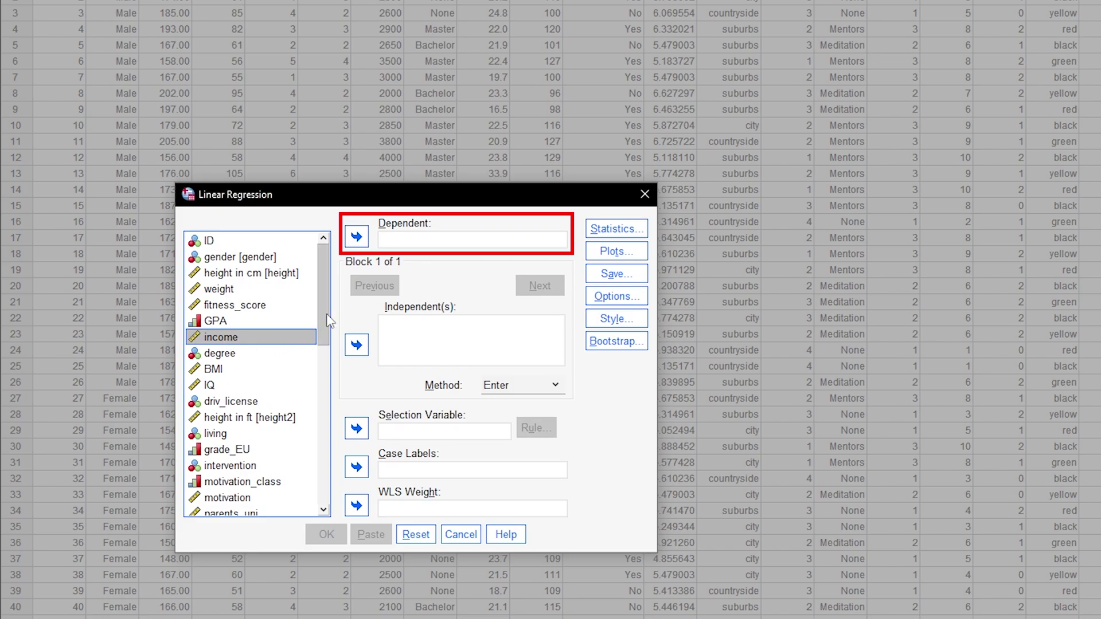
pyautogui.click(359, 244)
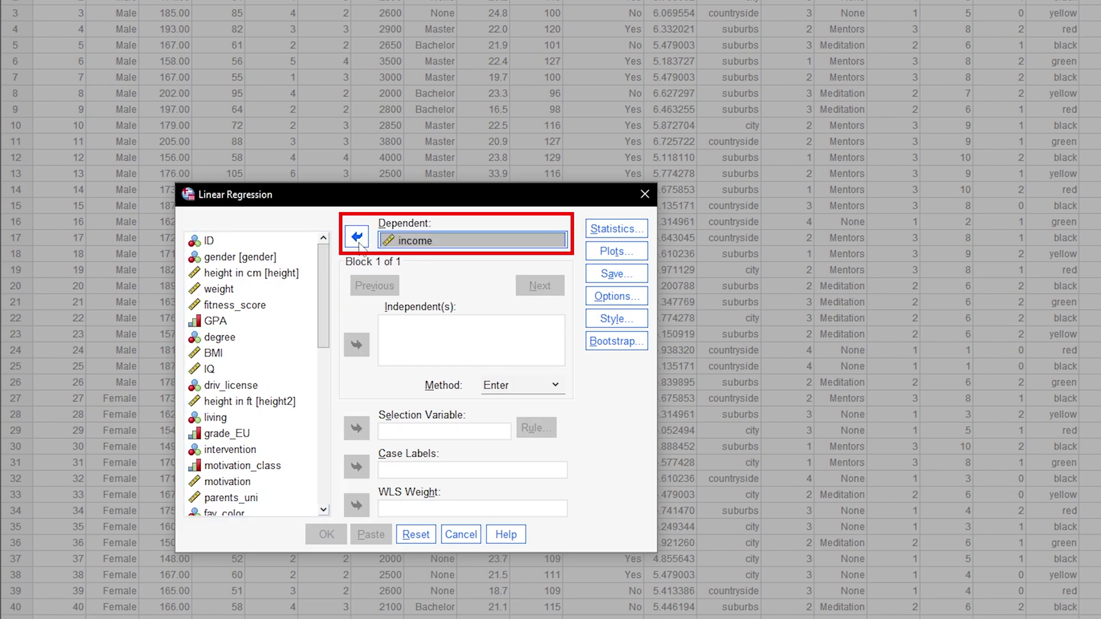
pyautogui.click(221, 324)
pyautogui.keyDown('ctrl'); pyautogui.click(209, 374); pyautogui.keyUp('ctrl')
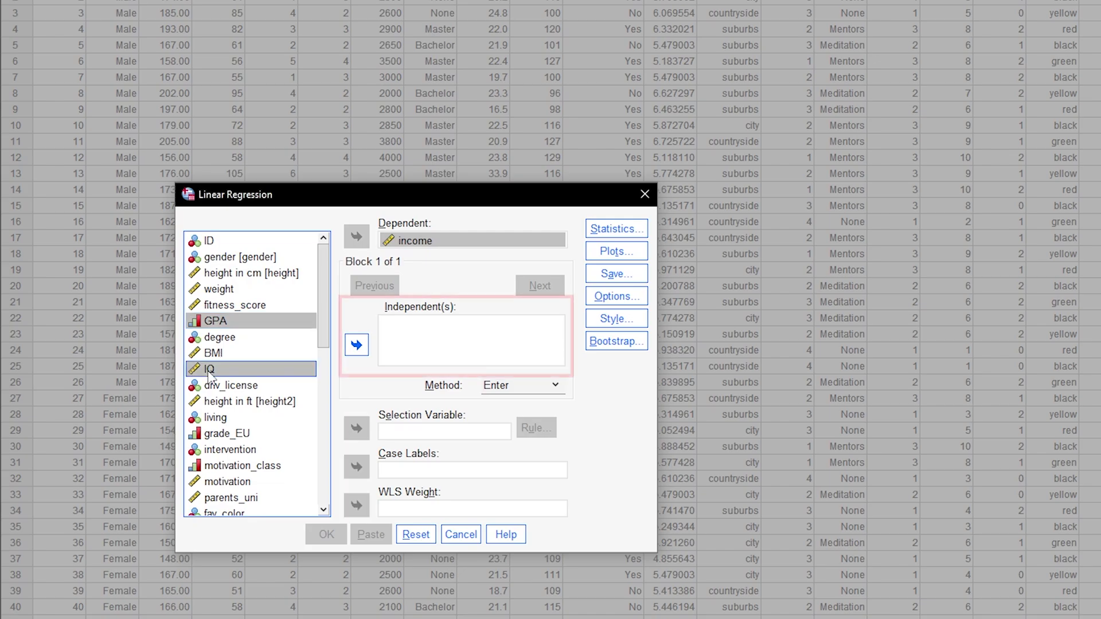
pyautogui.keyDown('ctrl'); pyautogui.click(221, 483); pyautogui.keyUp('ctrl')
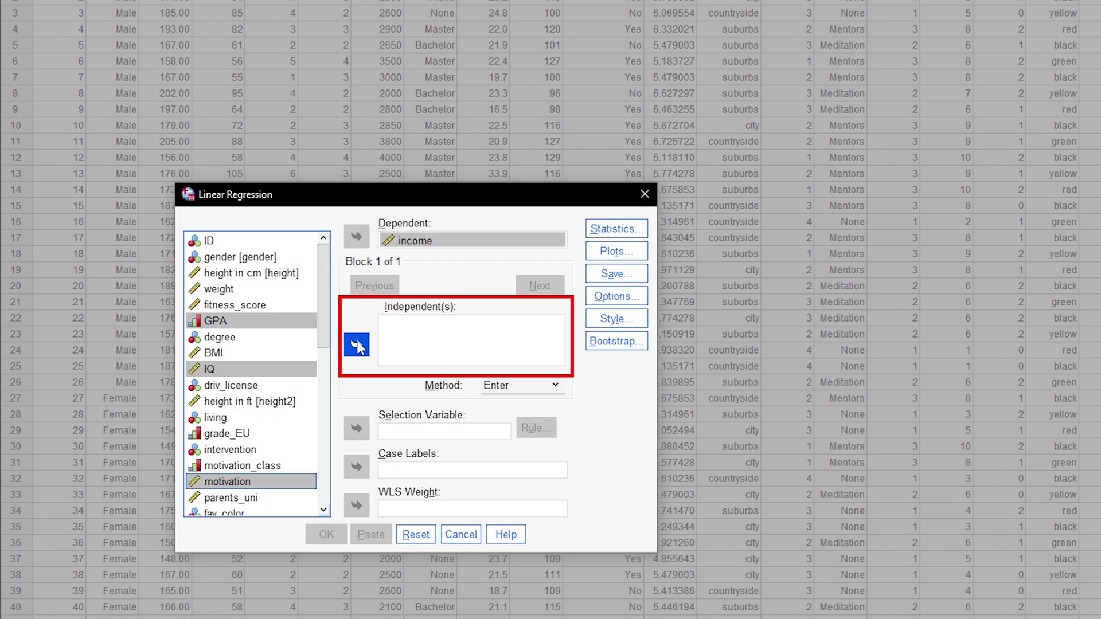
pyautogui.click(358, 346)
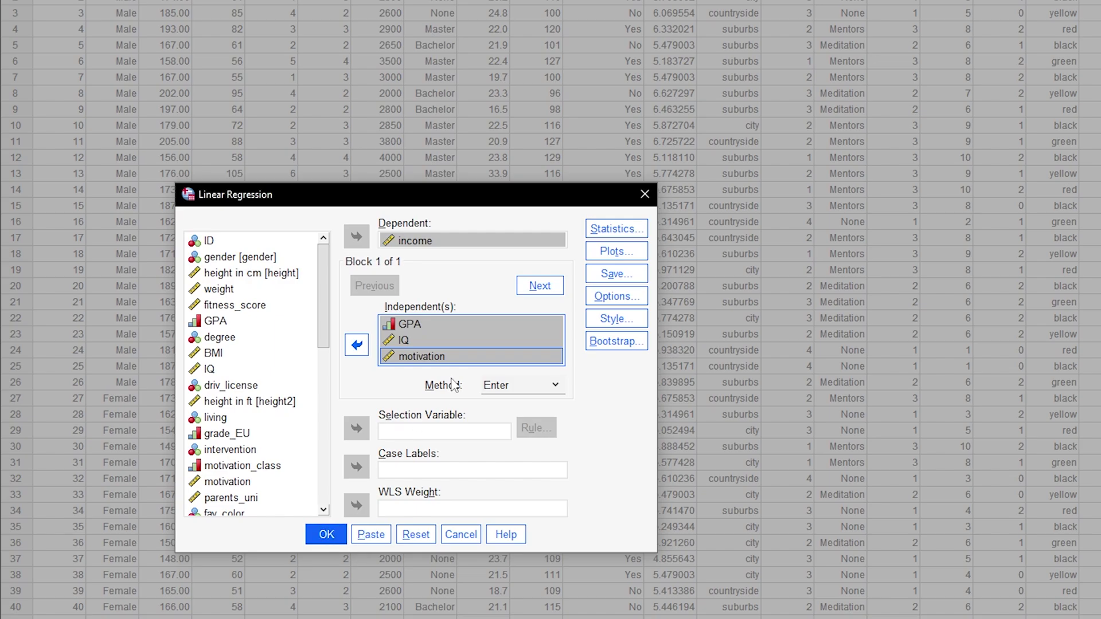
pyautogui.click(620, 236)
pyautogui.click(677, 211)
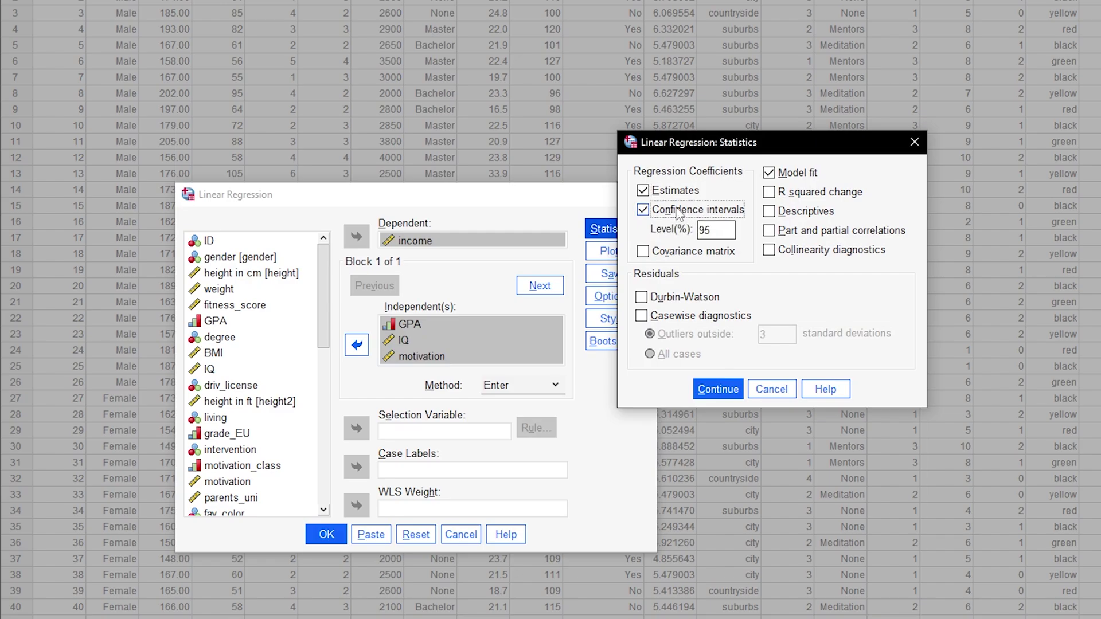
pyautogui.click(680, 211)
pyautogui.click(820, 194)
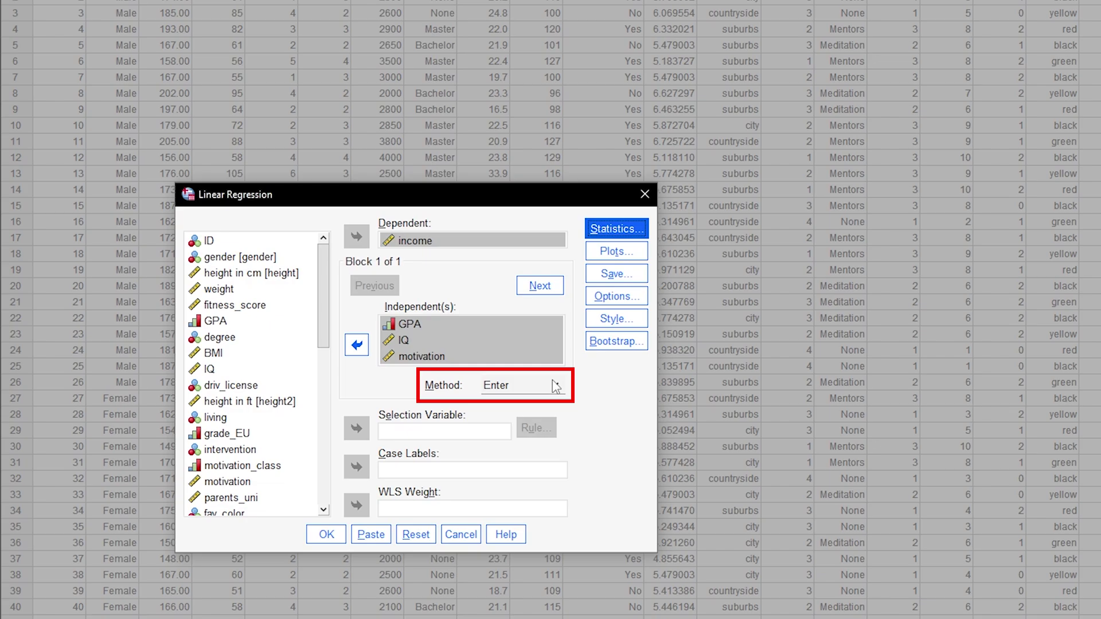
pyautogui.click(508, 387)
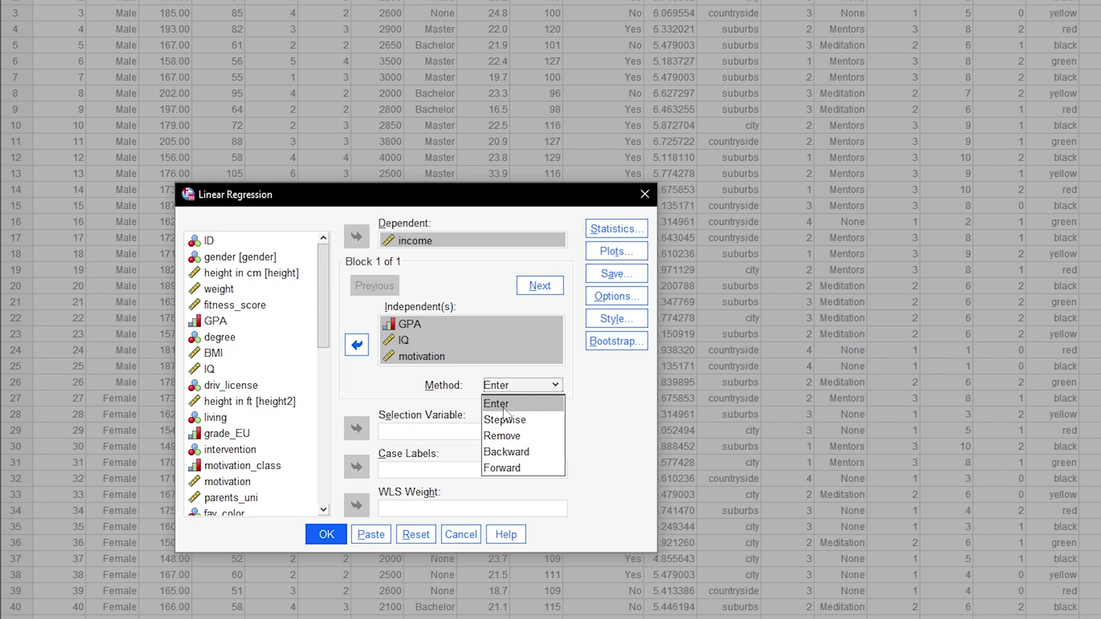
pyautogui.click(554, 404)
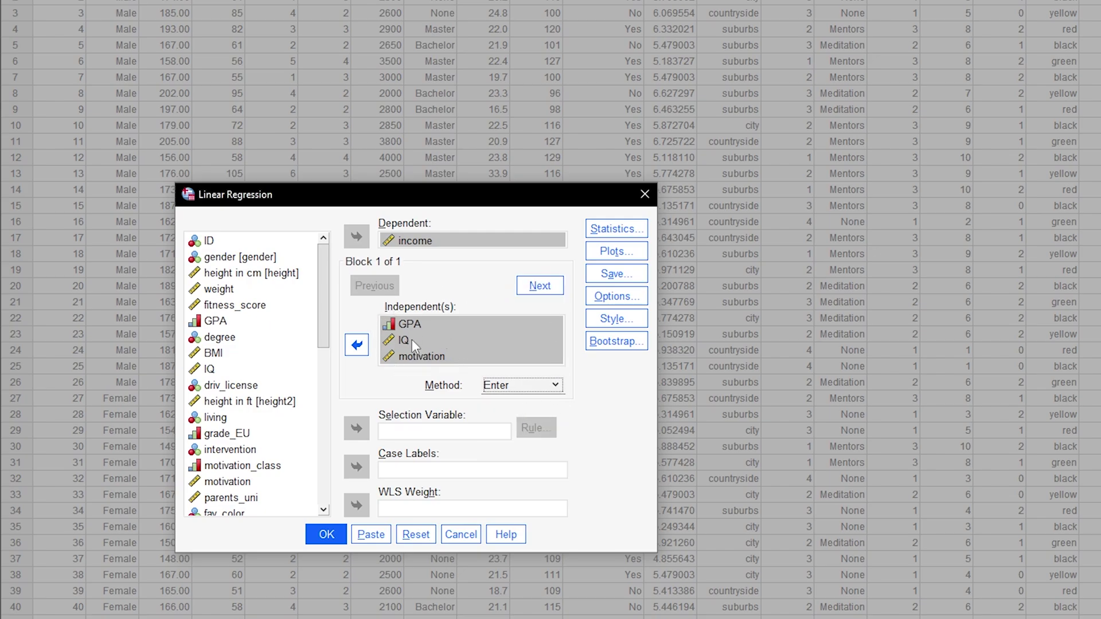
pyautogui.click(542, 289)
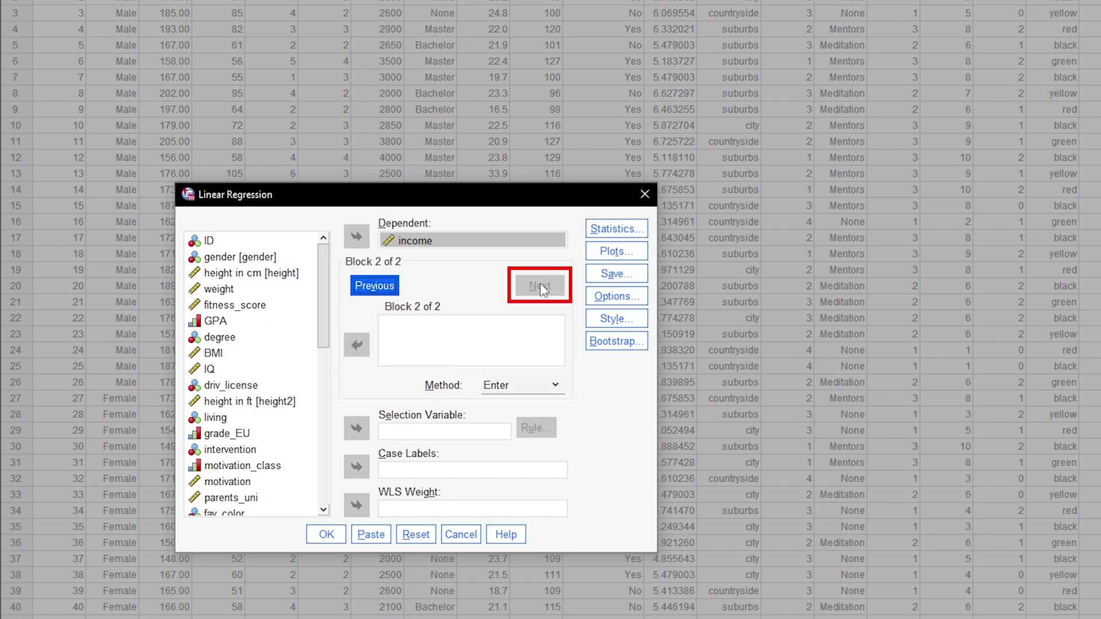
pyautogui.click(231, 259)
pyautogui.click(356, 346)
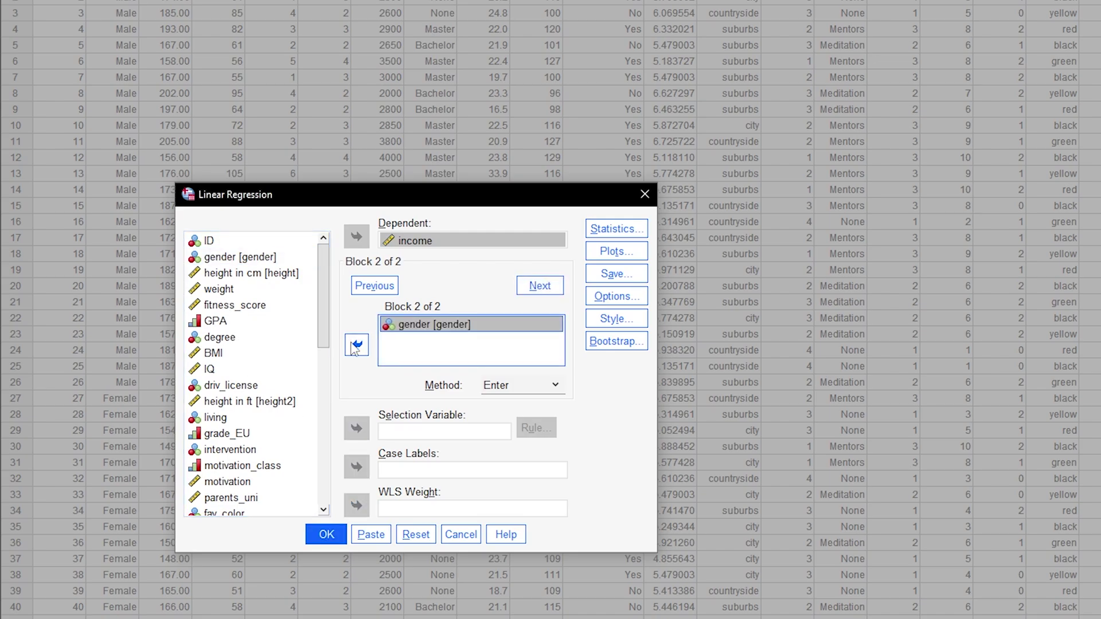
pyautogui.click(355, 347)
pyautogui.click(374, 286)
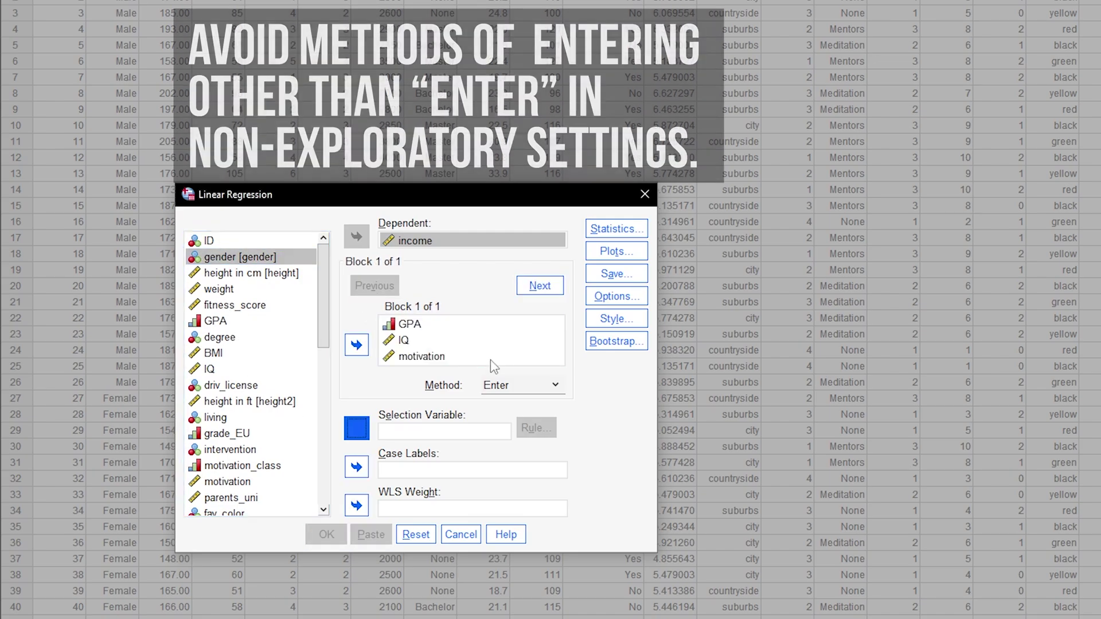
pyautogui.click(545, 386)
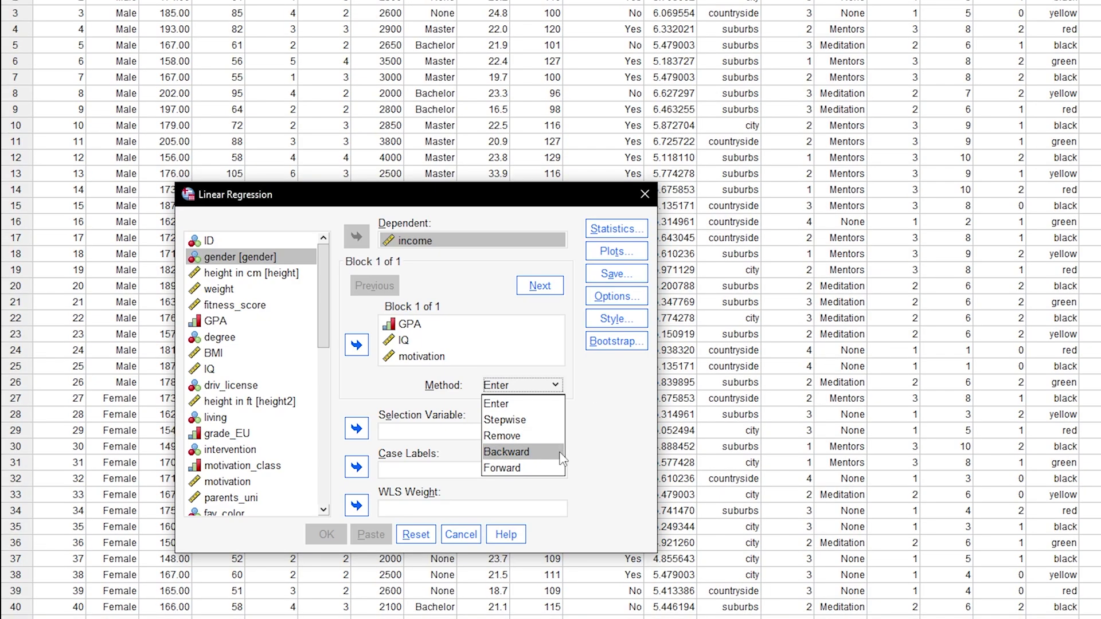
pyautogui.click(542, 408)
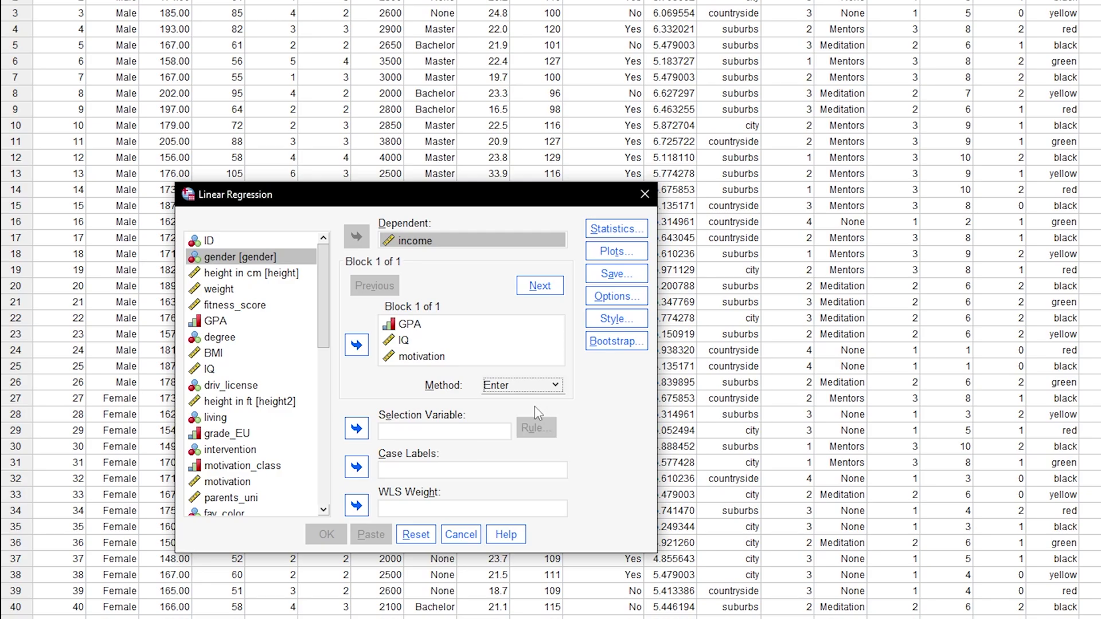